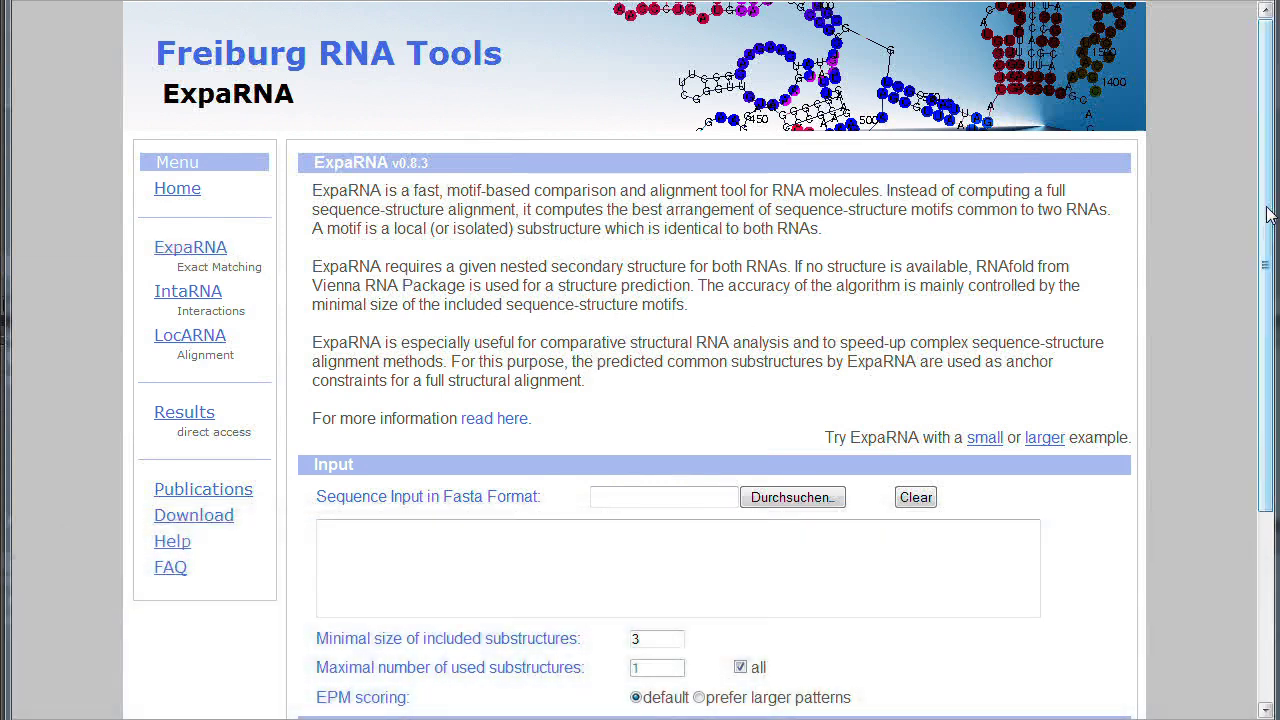
# Scroll the ExpaRNA form down to reveal the sequence Input and Output option sections
pyautogui.moveTo(1269, 180); pyautogui.dragTo(1269, 368)
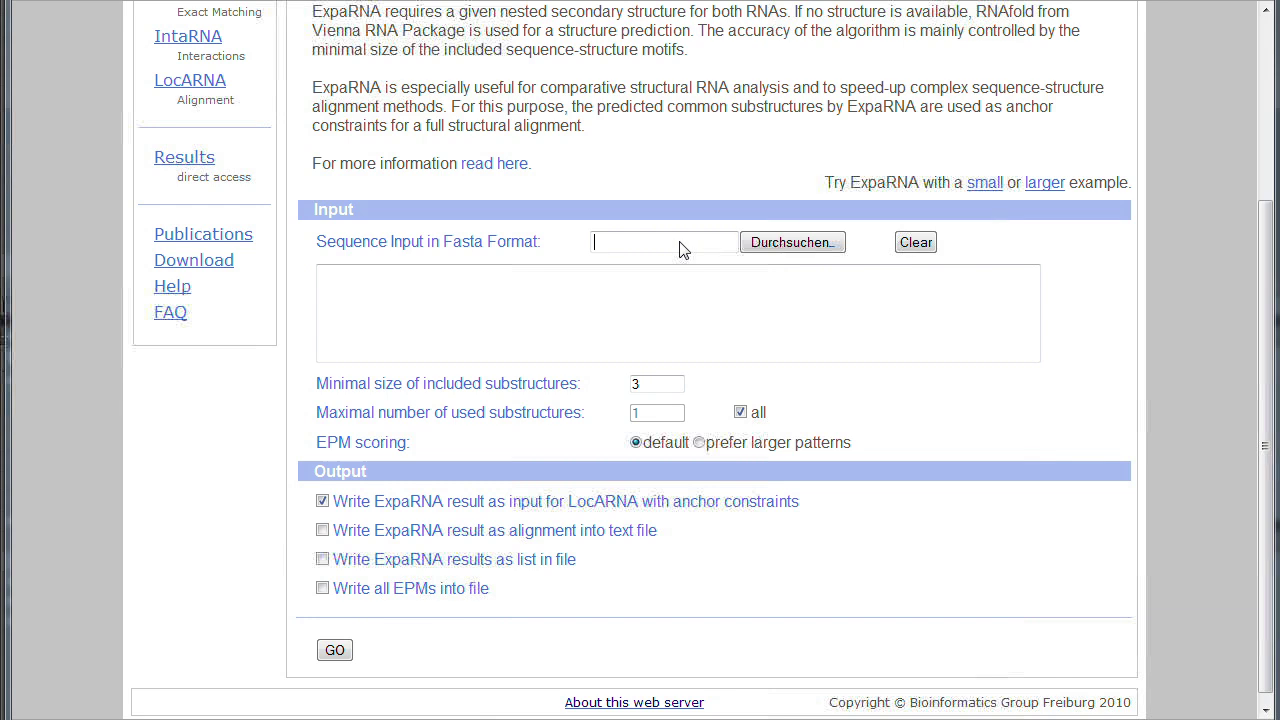
# Load the 'small' example RNA pair and select the first FASTA header to rename it Sequenz1
pyautogui.click(792, 243)
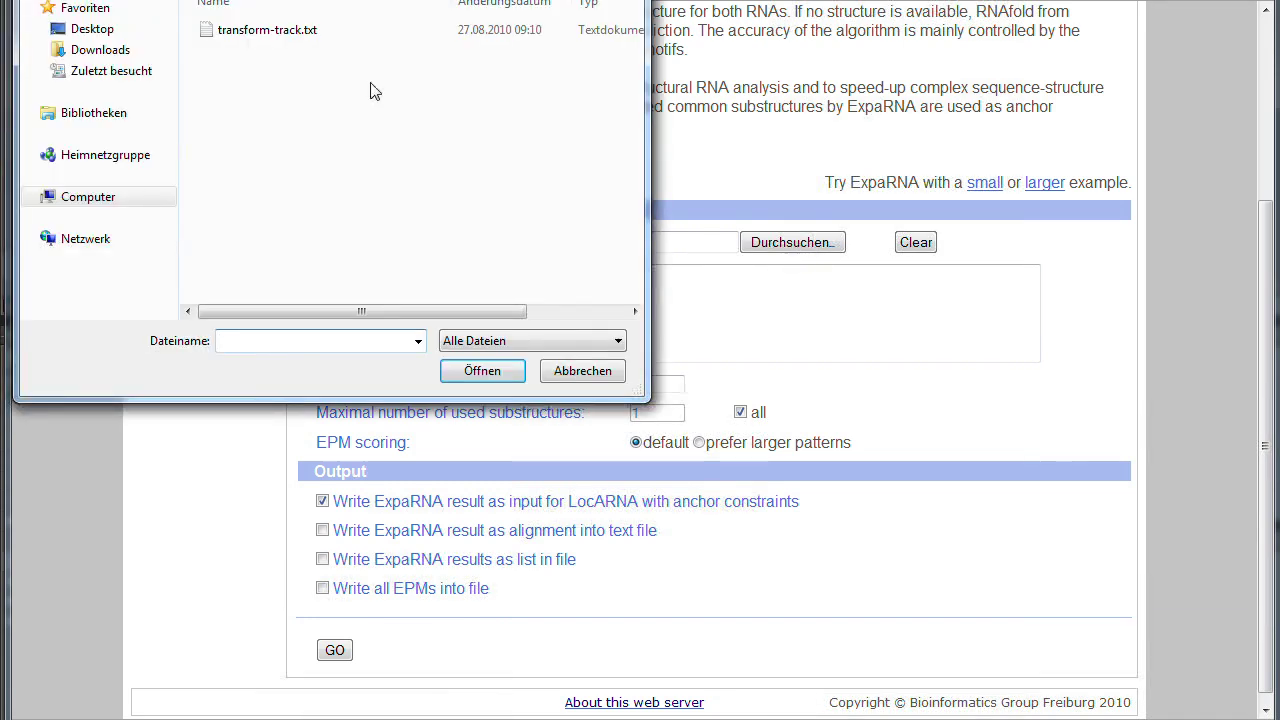
pyautogui.click(584, 373)
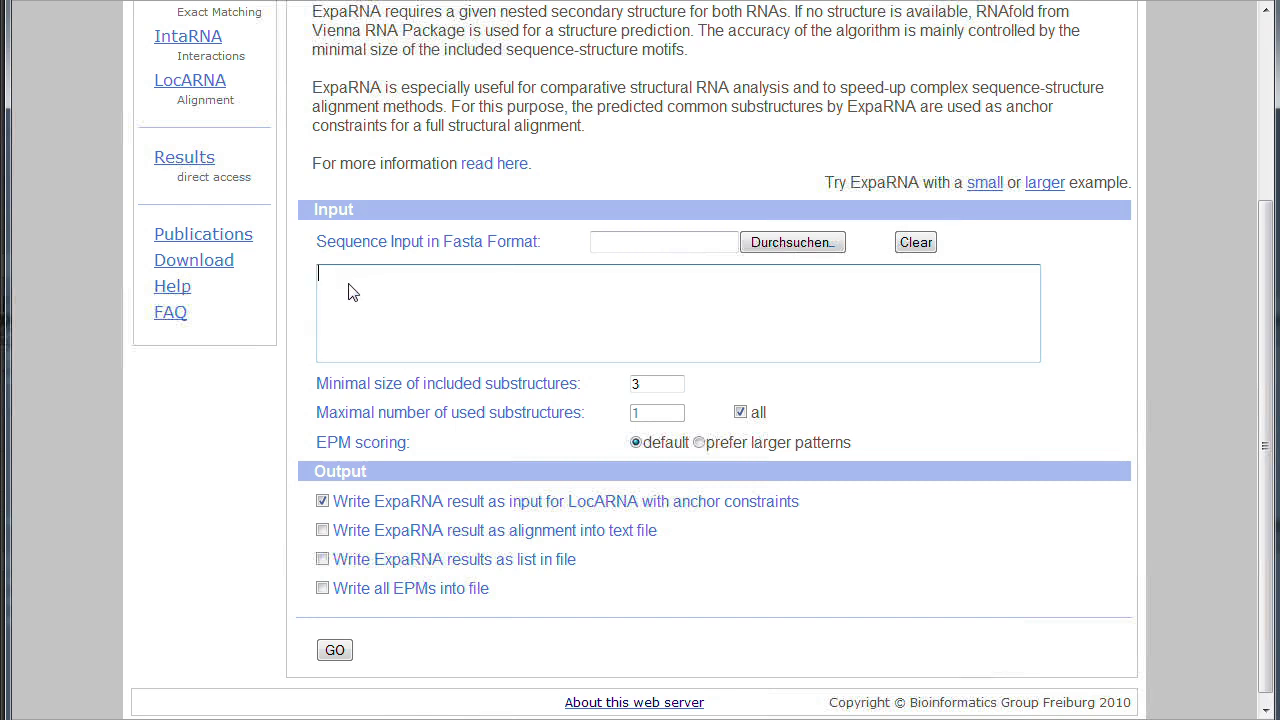
pyautogui.click(982, 187)
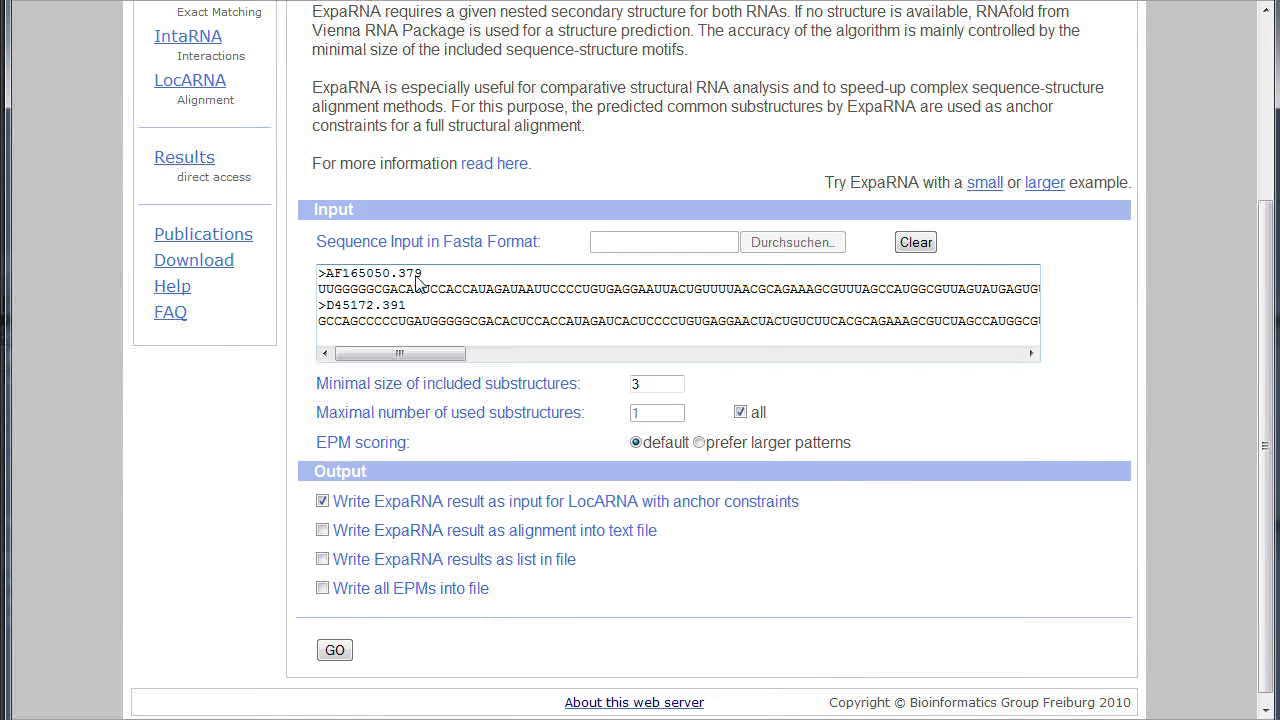
pyautogui.moveTo(326, 278); pyautogui.dragTo(410, 278)
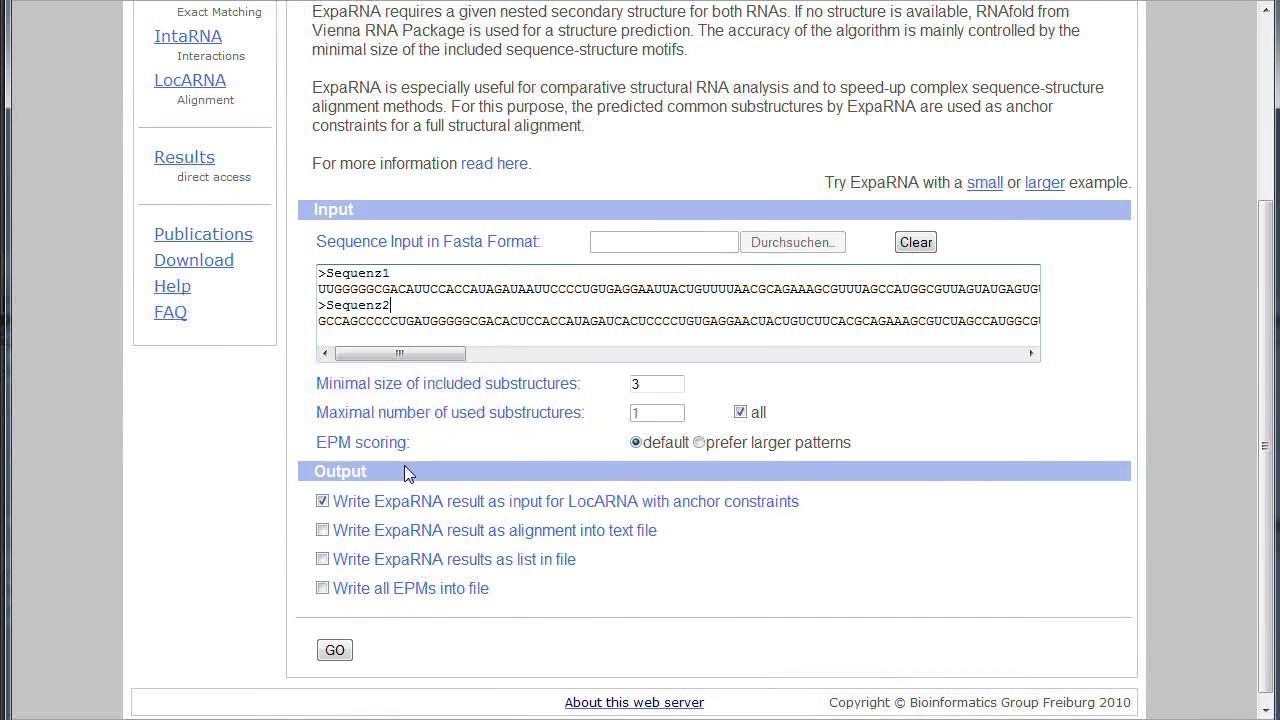
# Submit the ExpaRNA comparison and scroll to results showing score 193 and 18 substructures
pyautogui.click(337, 651)
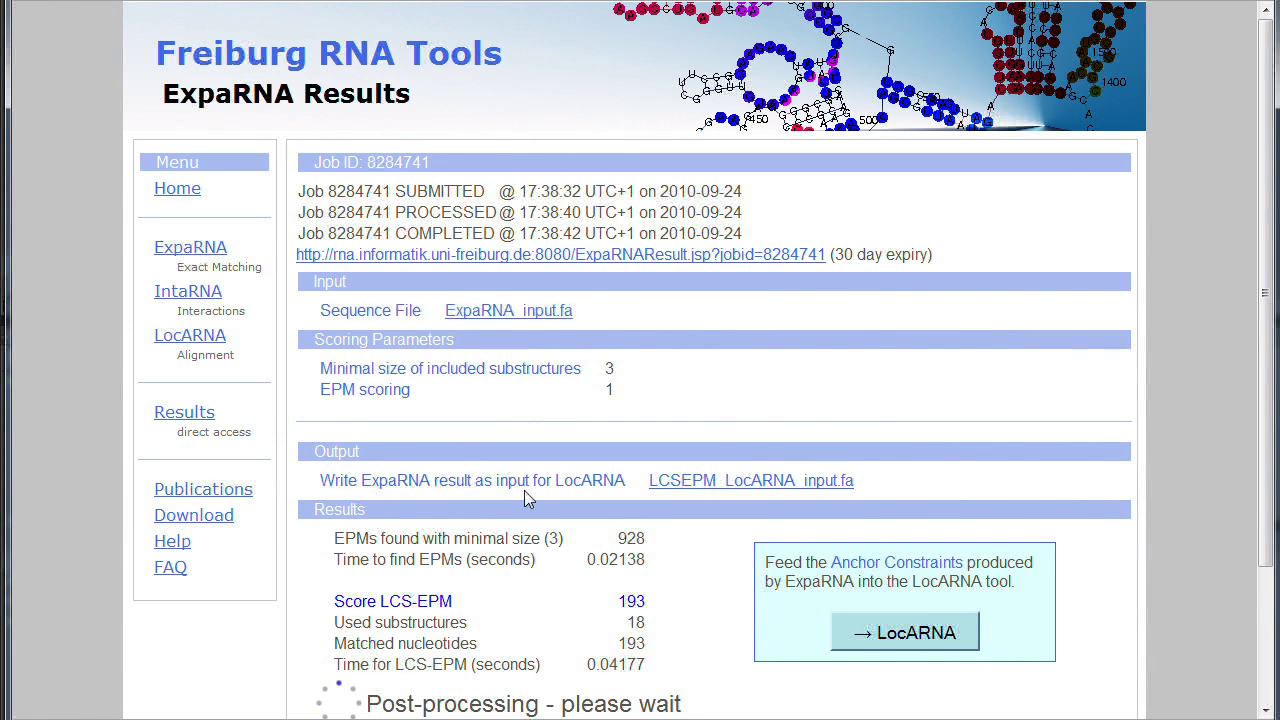
pyautogui.scroll(-3, 586, 478)
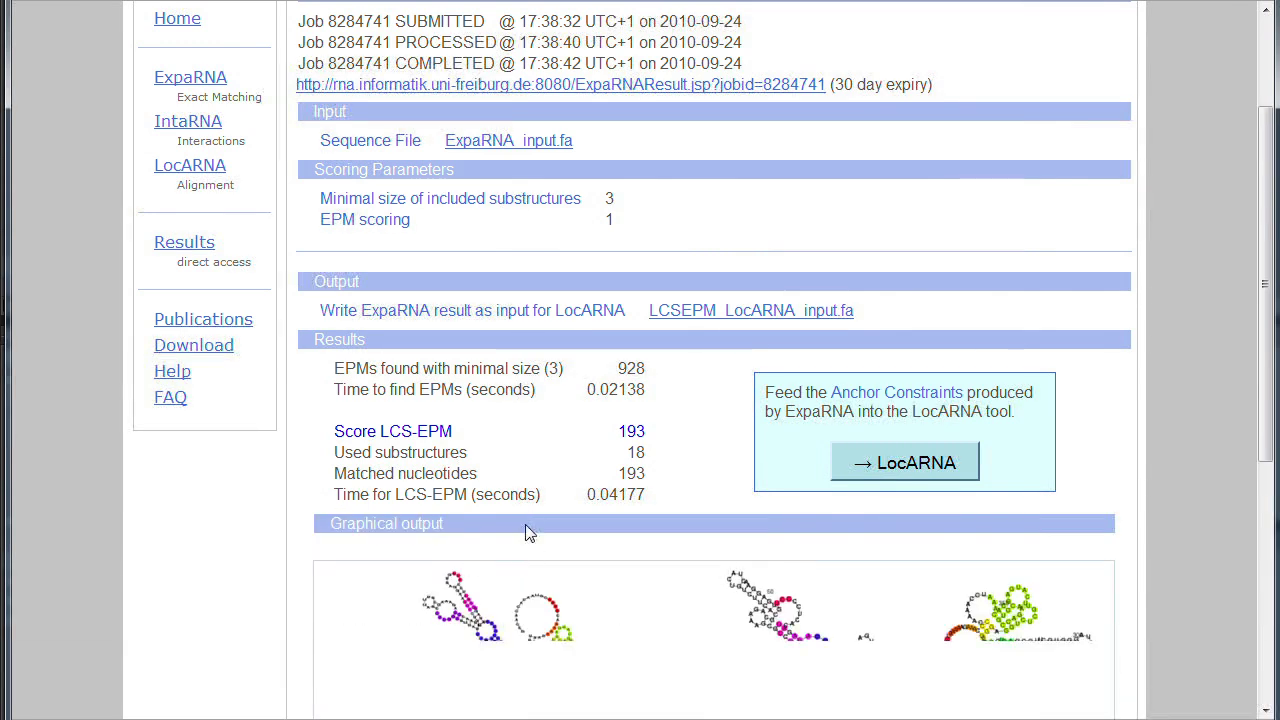
pyautogui.scroll(-2, 567, 555)
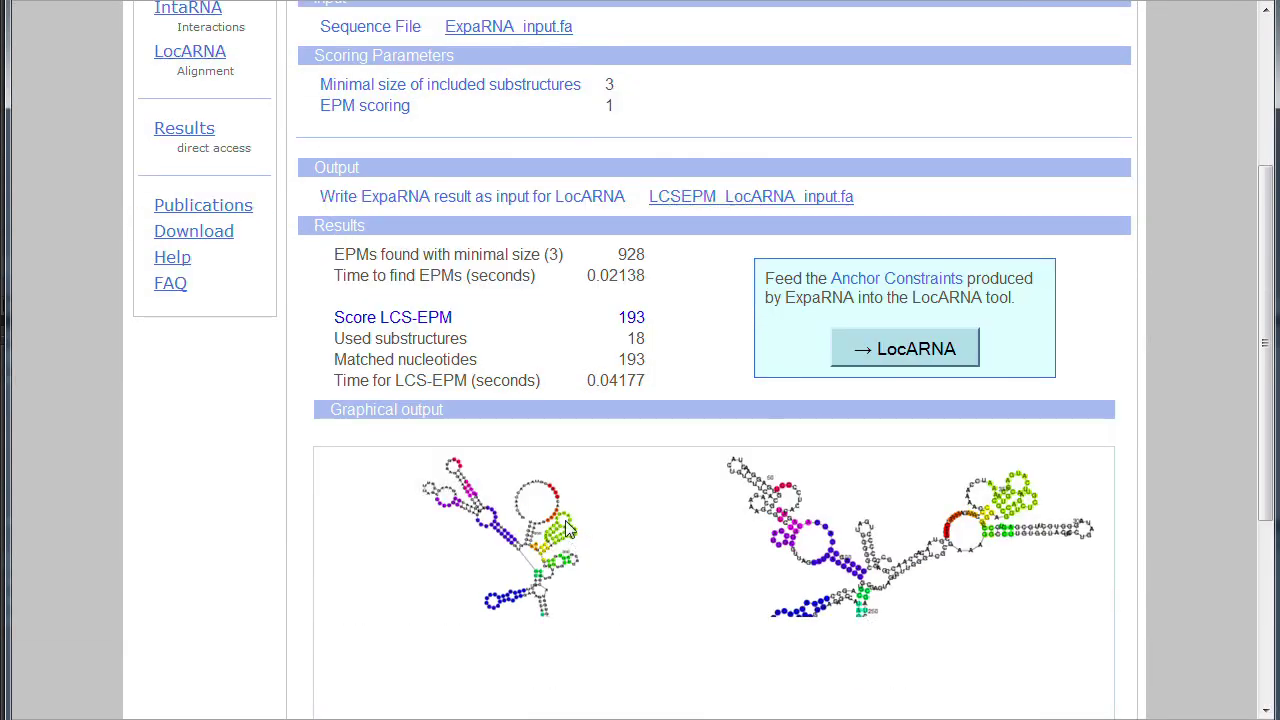
# Scroll through the graphical output to inspect both colour-coded structure drawings
pyautogui.scroll(-2, 548, 492)
pyautogui.scroll(-2, 535, 489)
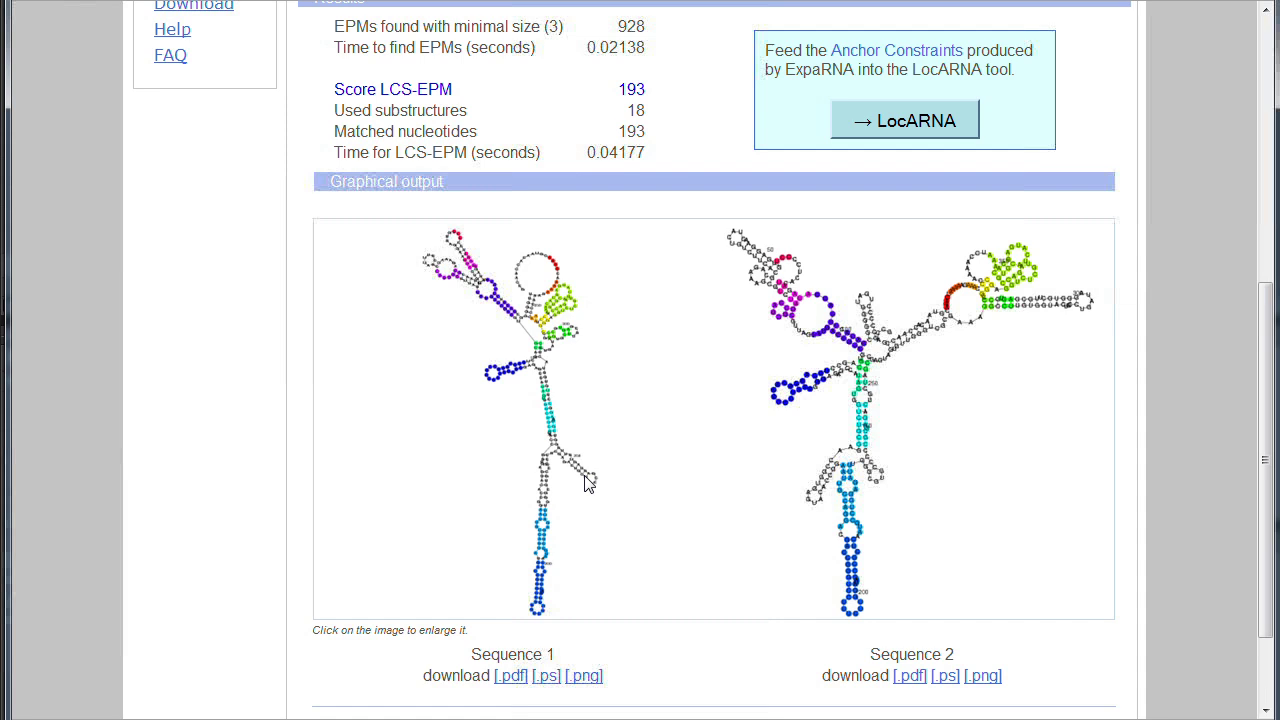
pyautogui.scroll(2, 609, 474)
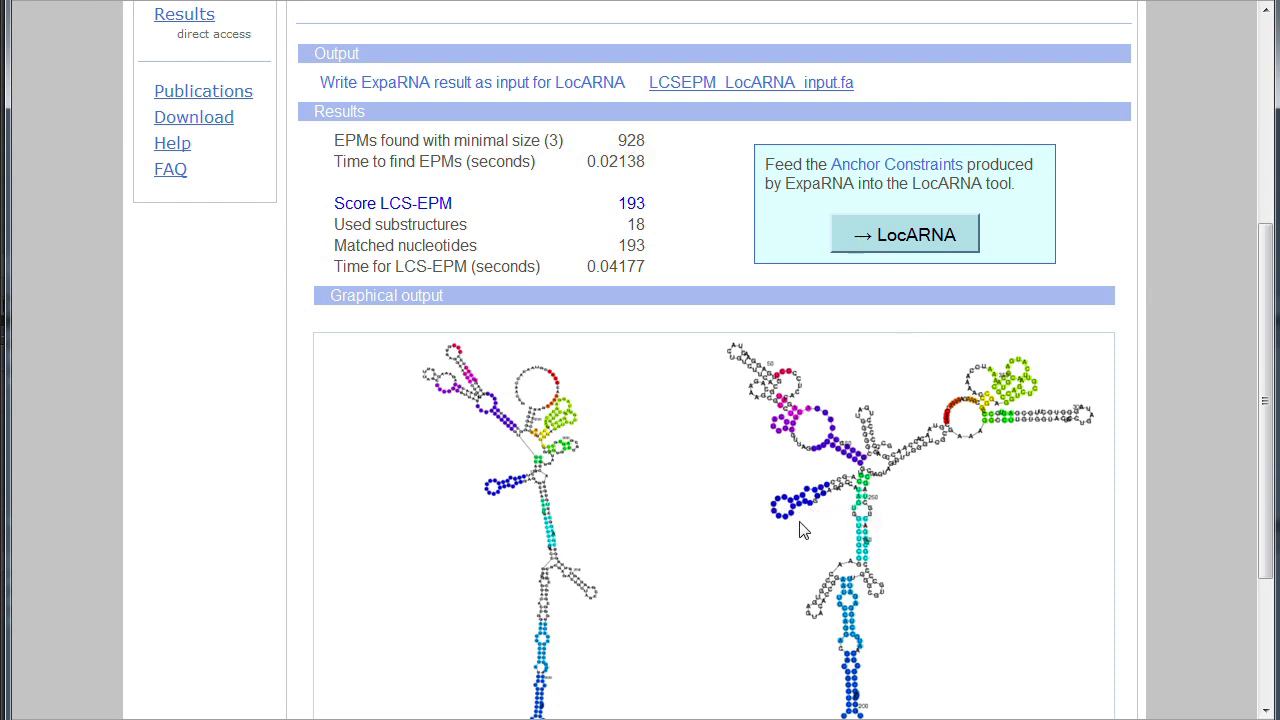
pyautogui.scroll(-2, 800, 530)
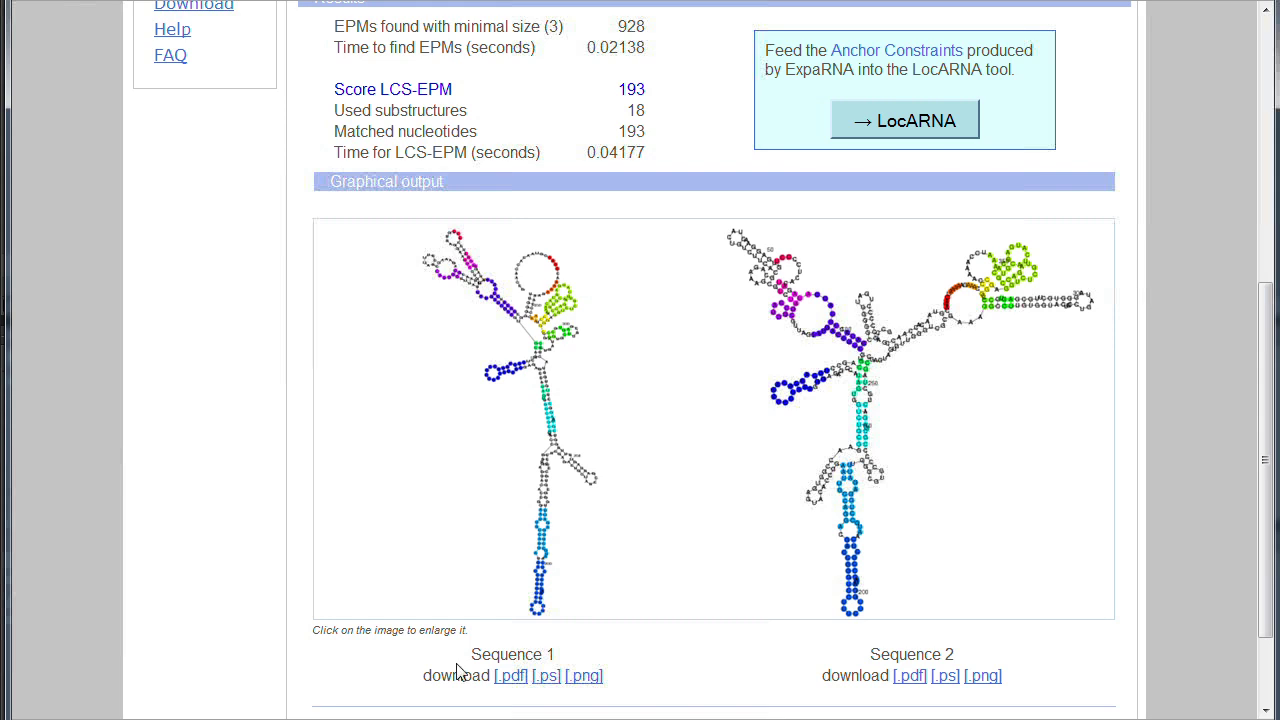
# Send Sequenz1, Sequenz2 and their ExpaRNA anchors to LocARNA and submit a default global alignment
pyautogui.click(913, 124)
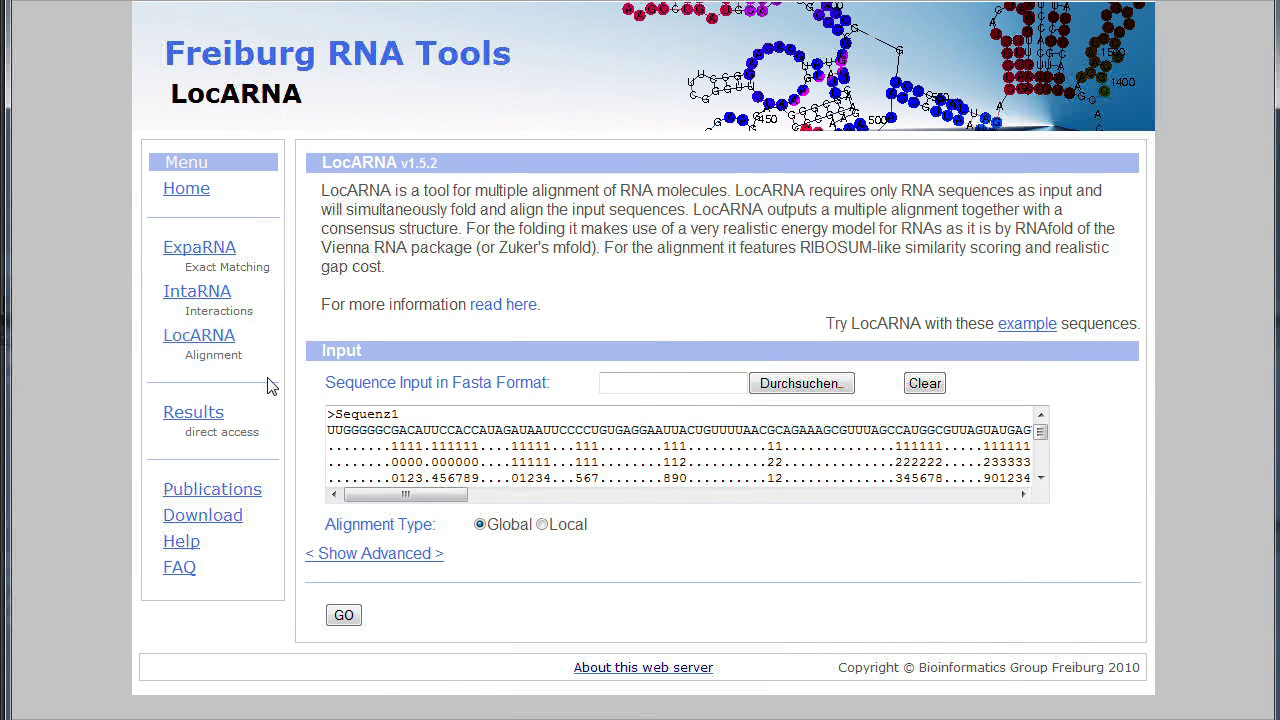
pyautogui.scroll(-2, 606, 453)
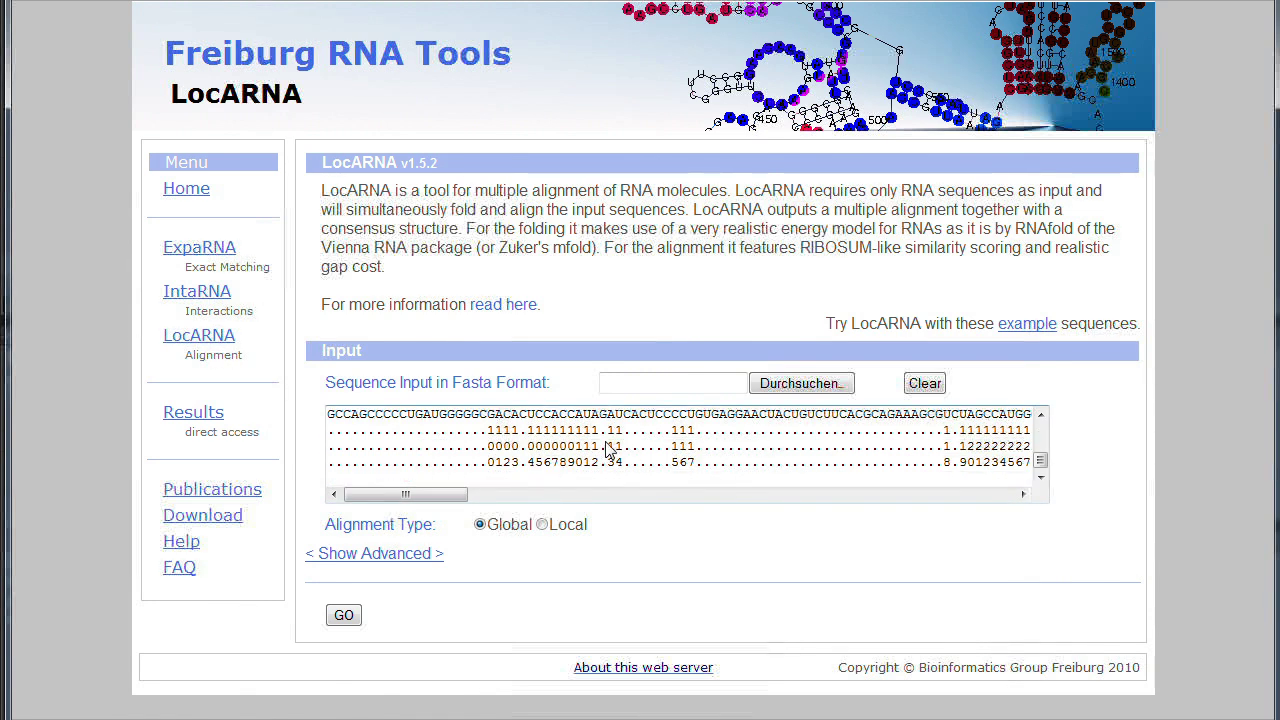
pyautogui.scroll(2, 606, 453)
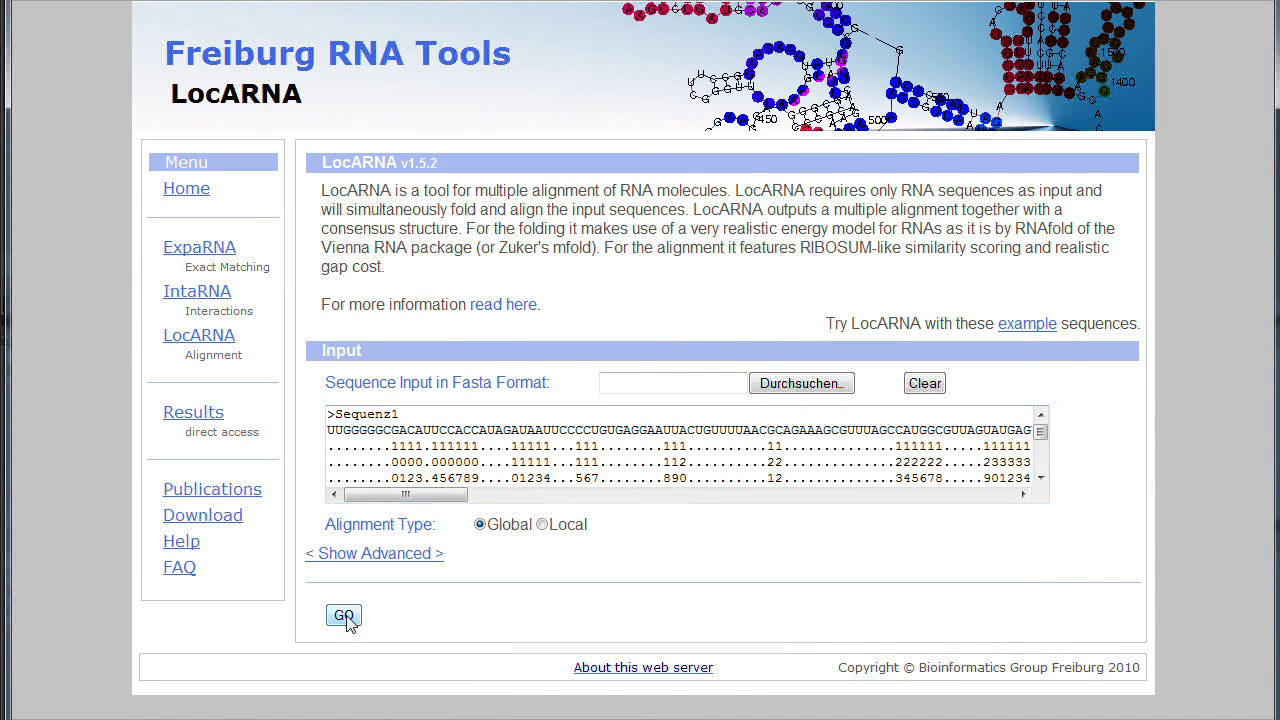
pyautogui.click(355, 553)
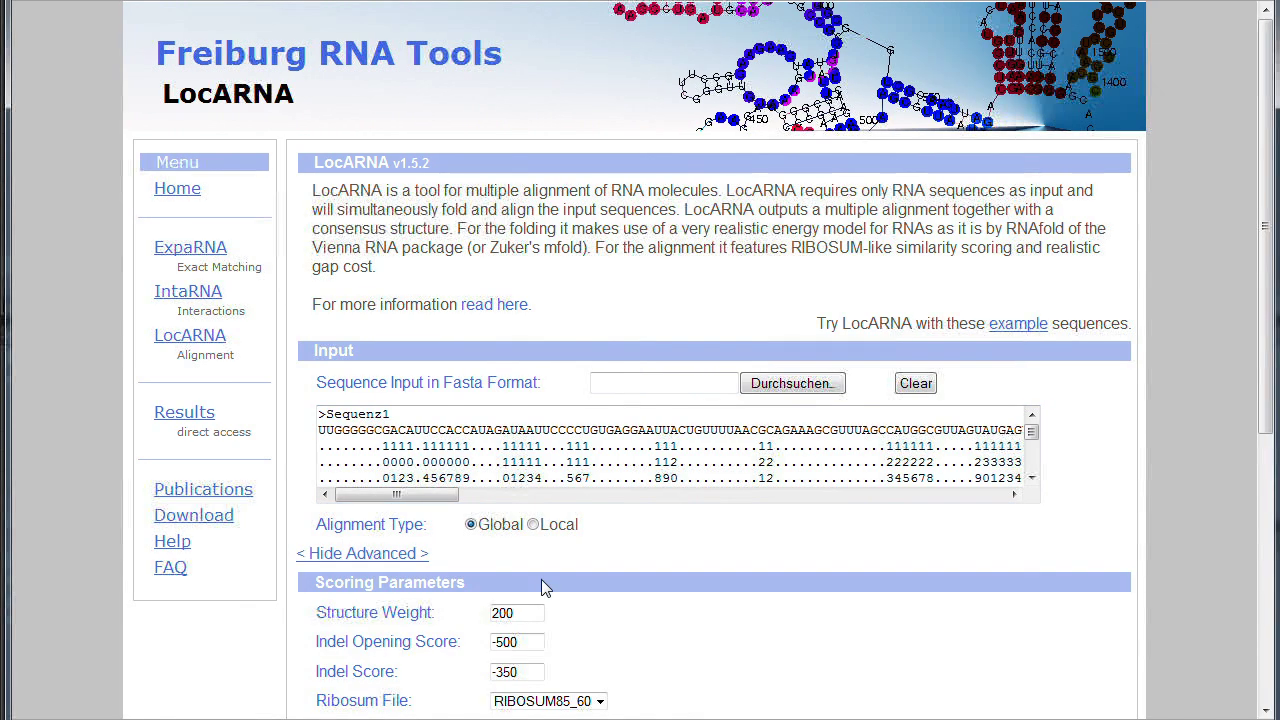
pyautogui.scroll(-5, 541, 579)
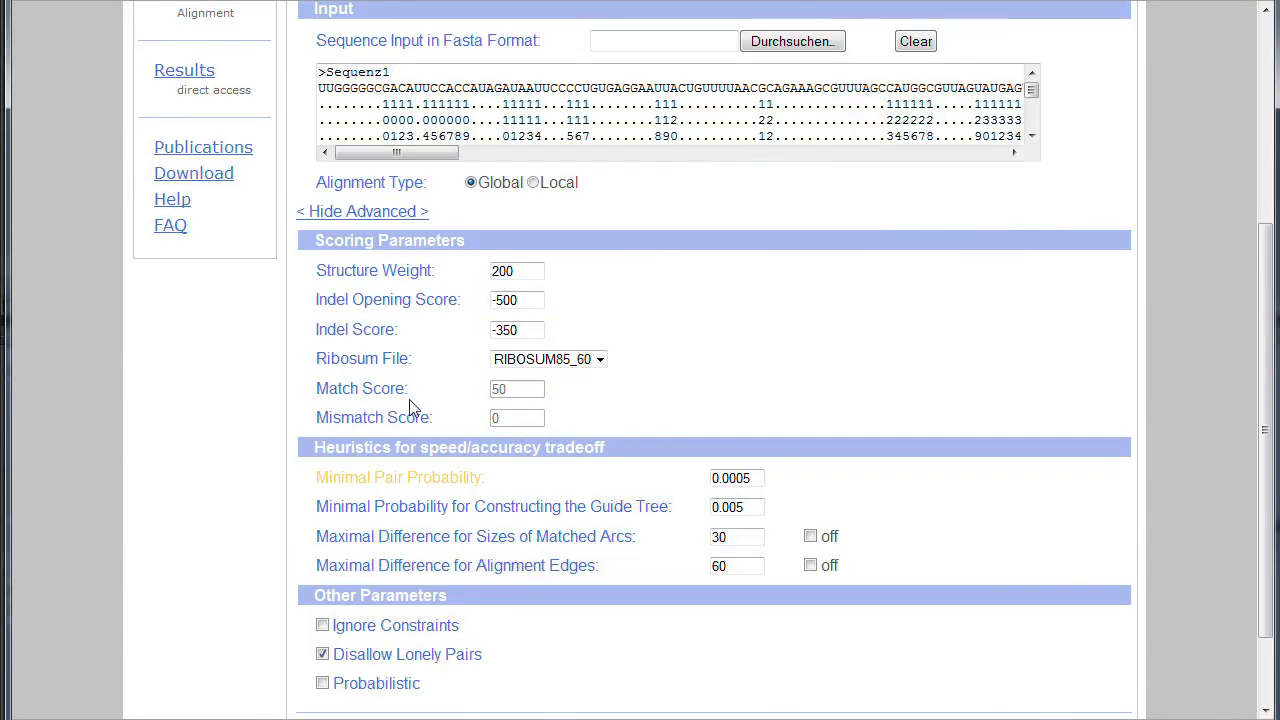
pyautogui.click(367, 212)
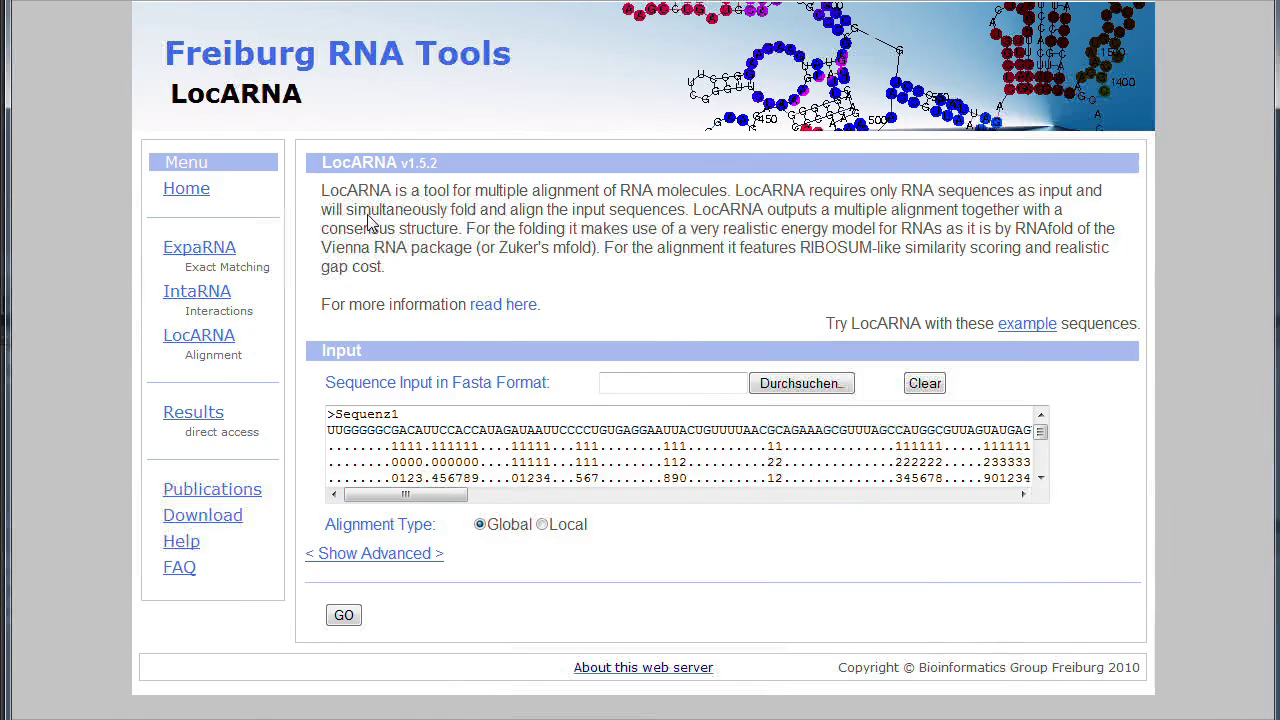
pyautogui.click(344, 616)
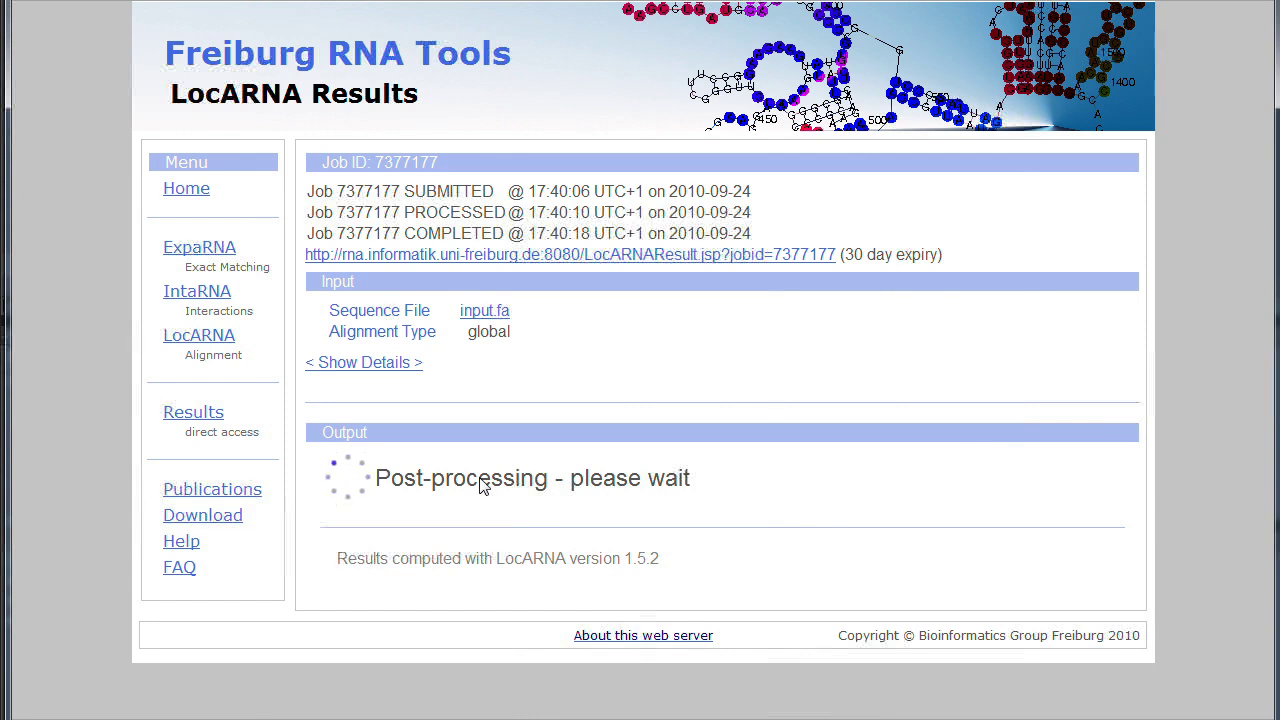
# Scroll to the Output section showing the colour- and structure-annotated alignment of Sequenz1 and Sequenz2
pyautogui.scroll(-1, 480, 485)
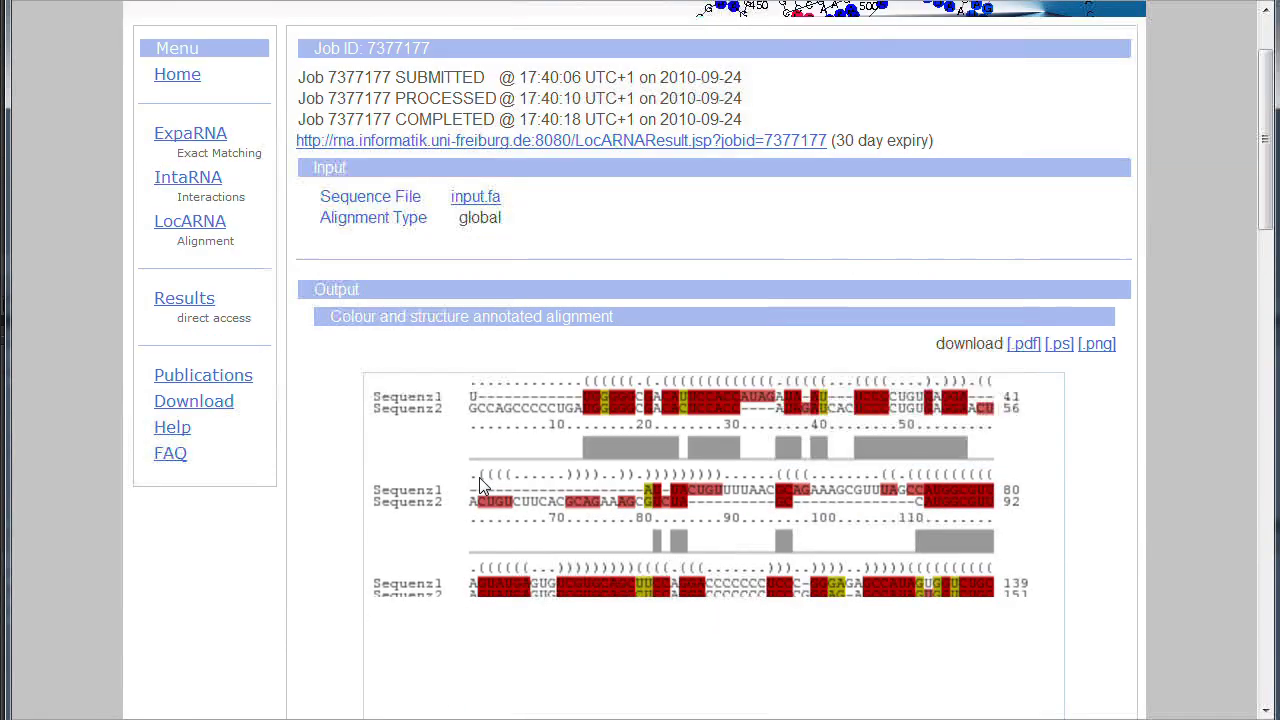
# Scroll down to the alignment's end and the RNAalifold consensus structure drawing
pyautogui.scroll(-1, 480, 485)
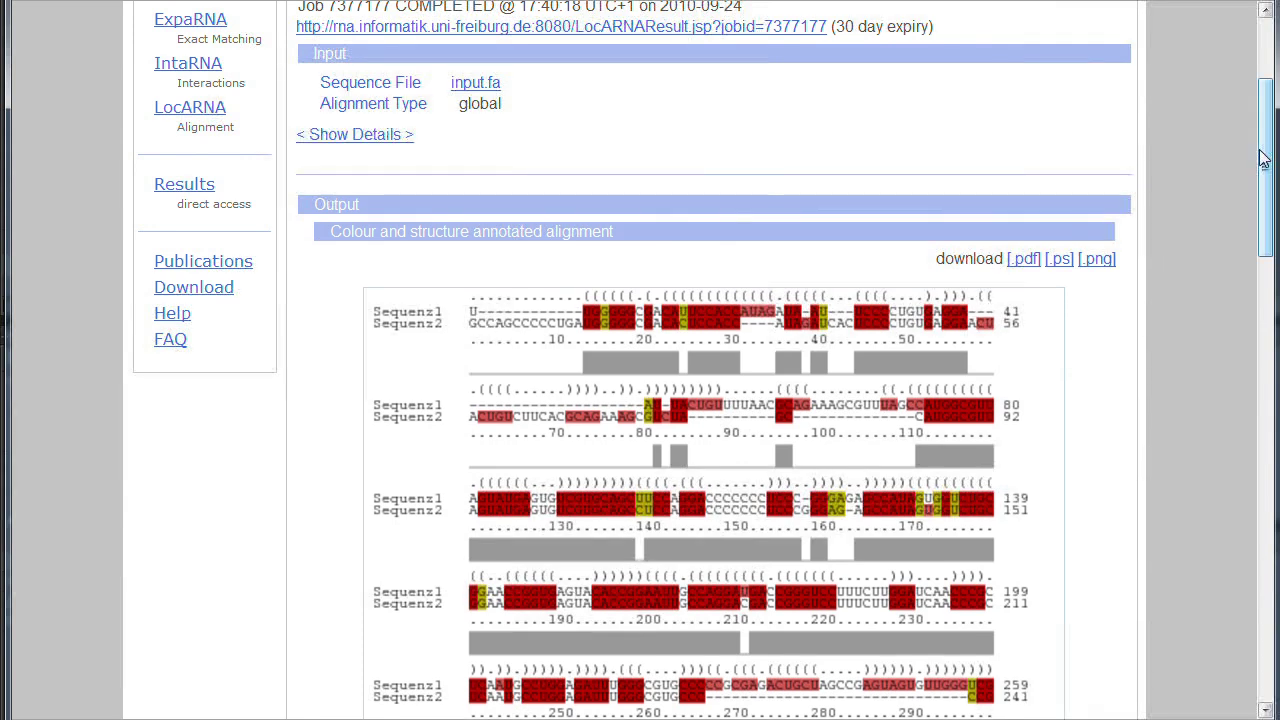
pyautogui.moveTo(1263, 160); pyautogui.dragTo(1265, 287)
# Scroll past the consensus structure drawing, then back up to the job summary
pyautogui.scroll(-3, 1077, 332)
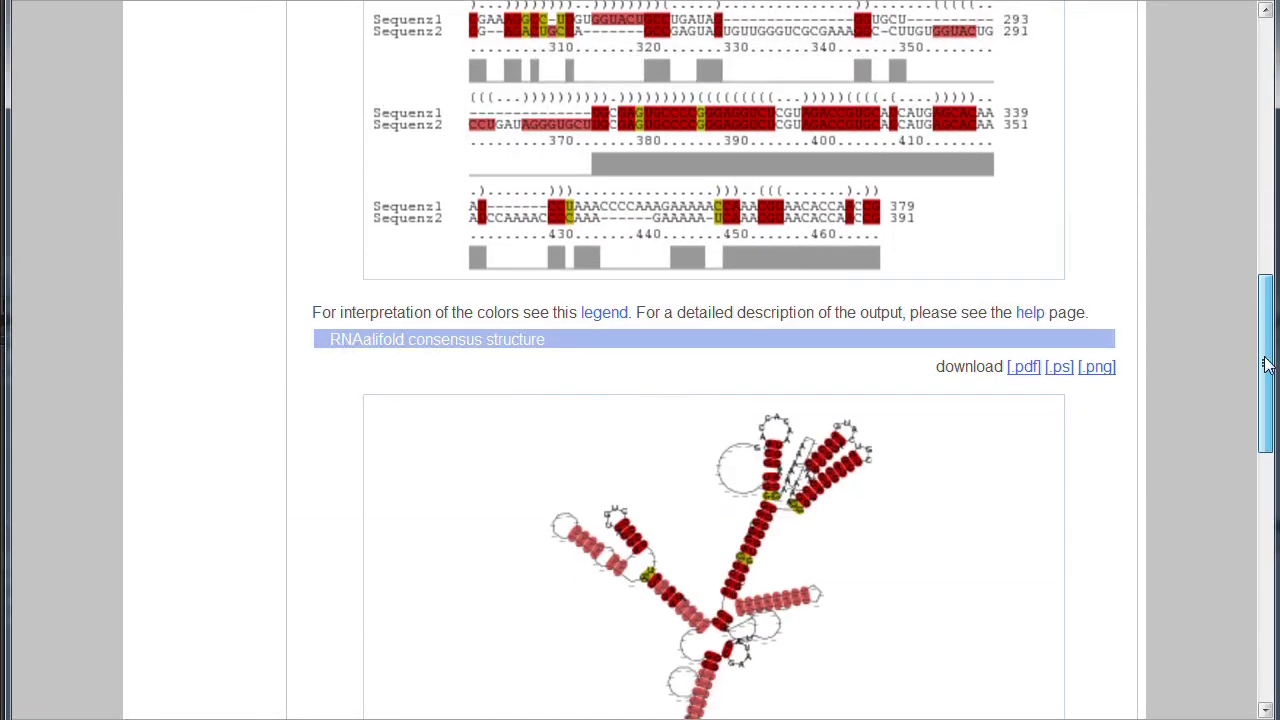
pyautogui.scroll(-4, 1077, 332)
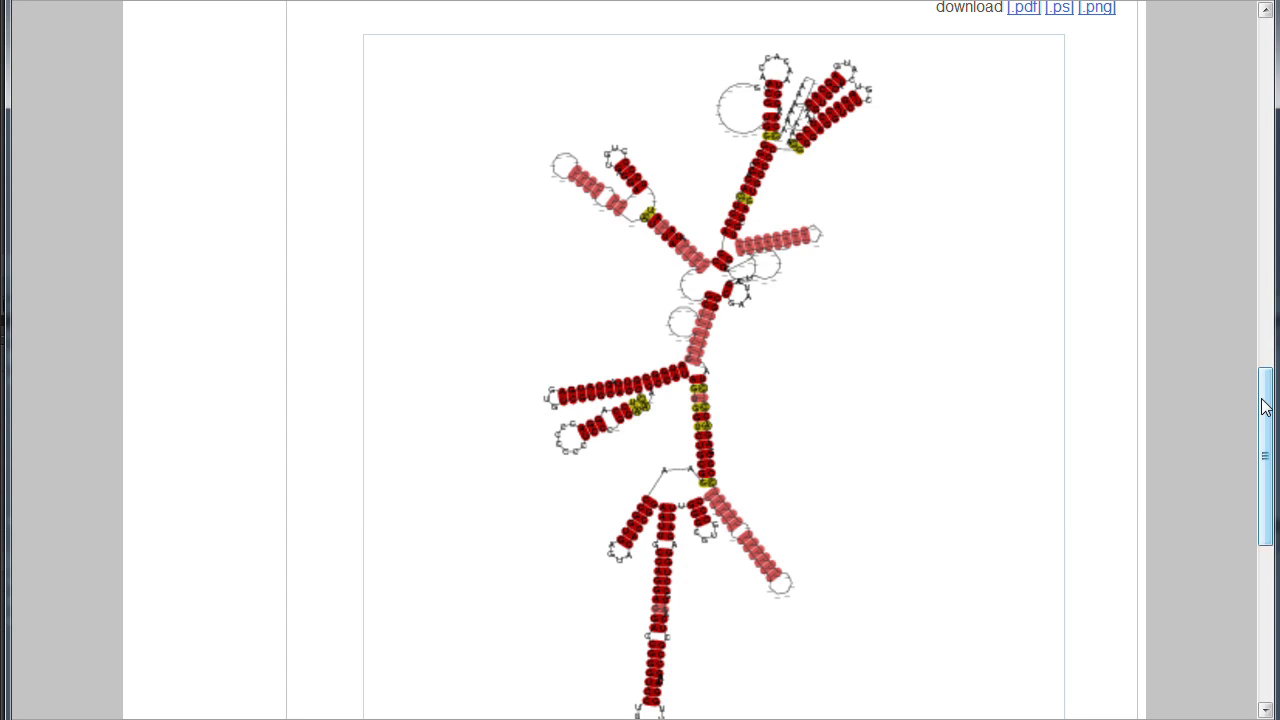
pyautogui.moveTo(1266, 408)
pyautogui.mouseDown()
pyautogui.moveTo(1263, 424)
pyautogui.moveTo(1263, 372)
pyautogui.moveTo(1263, 580)
pyautogui.moveTo(1263, 70)
pyautogui.mouseUp()
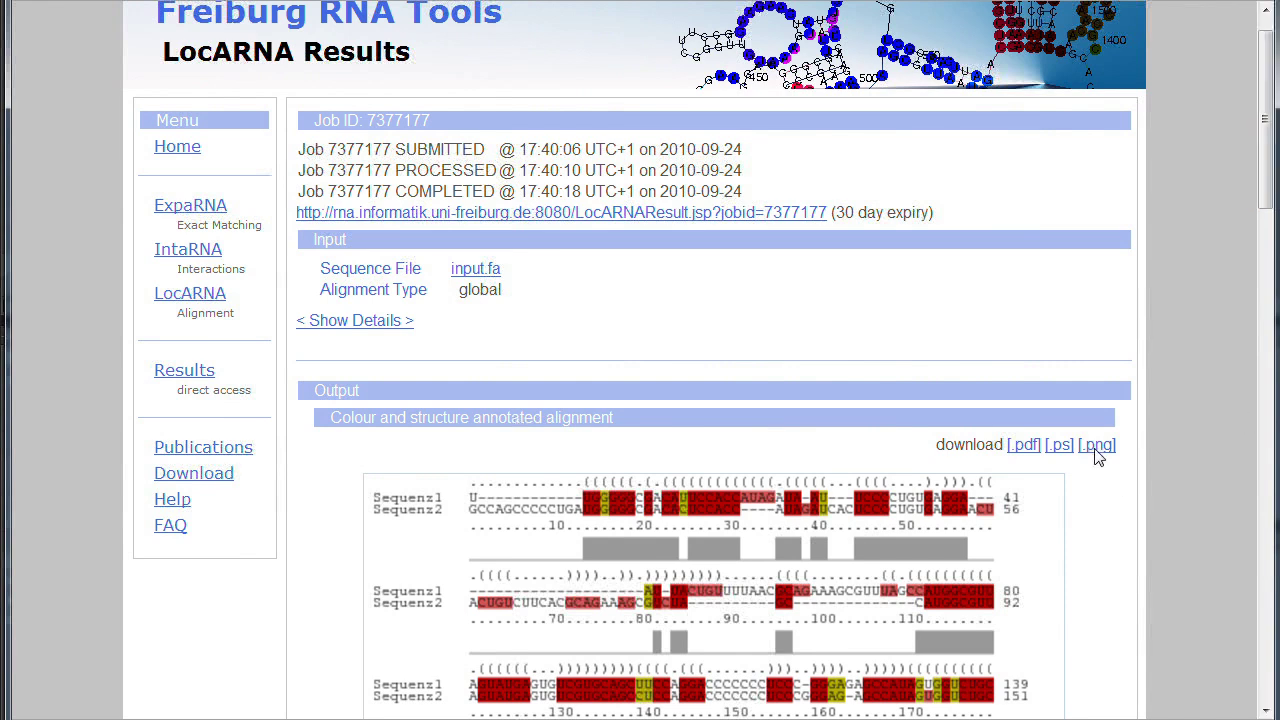